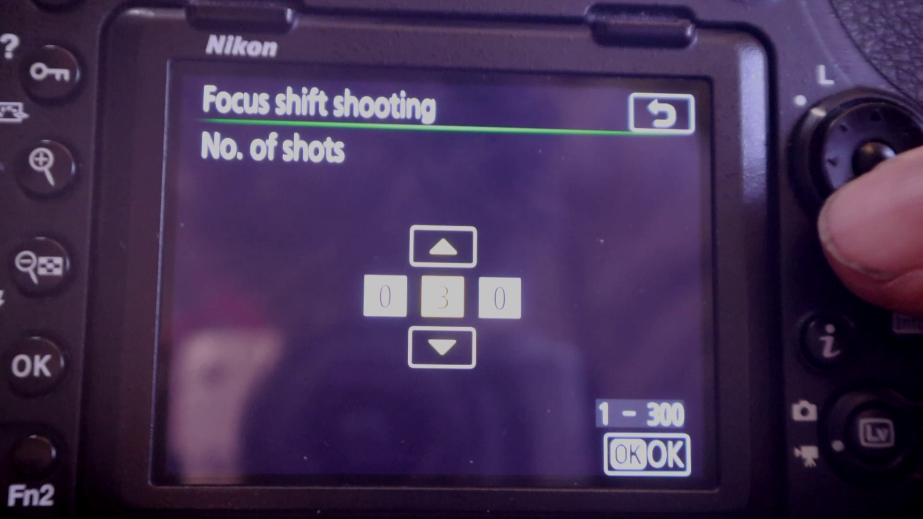
key(Up)
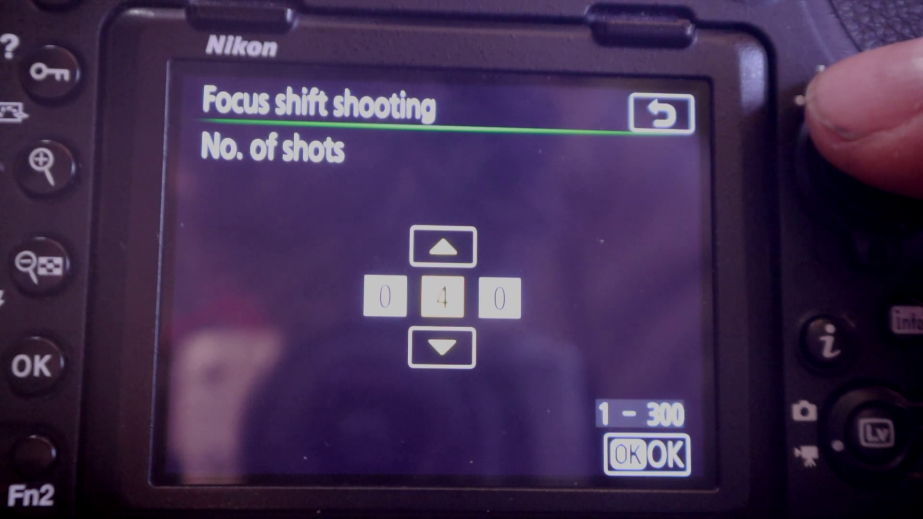
key(Down)
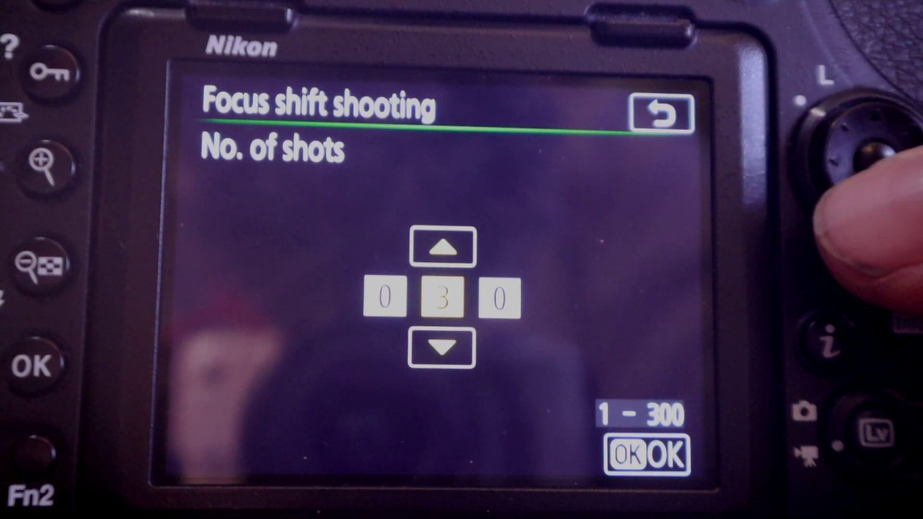
key(Return)
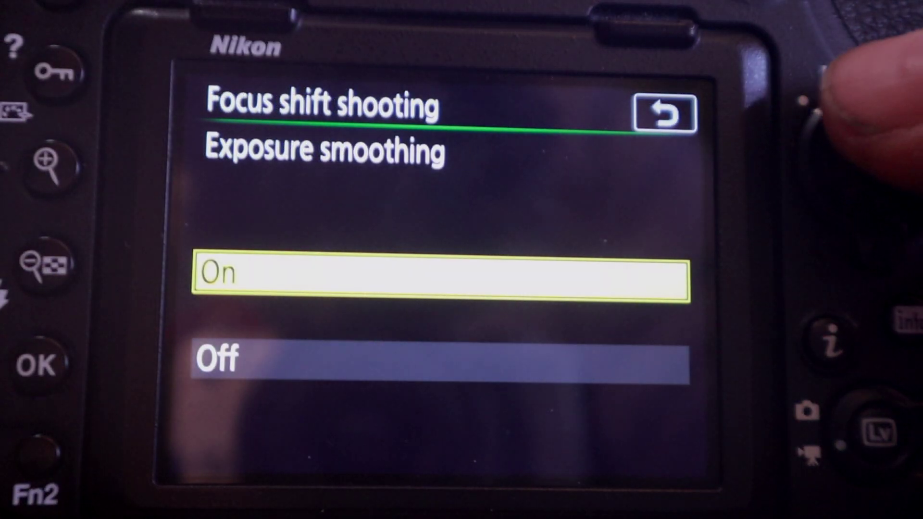
key(Return)
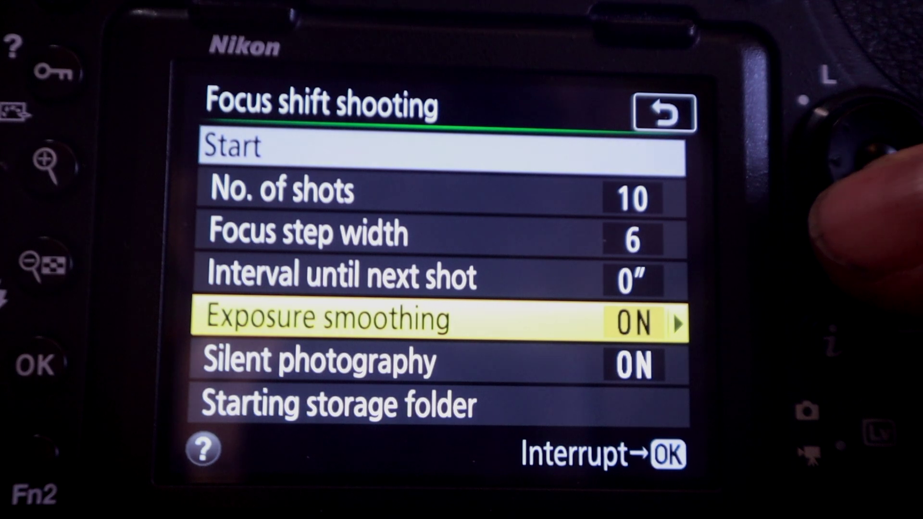
key(Down)
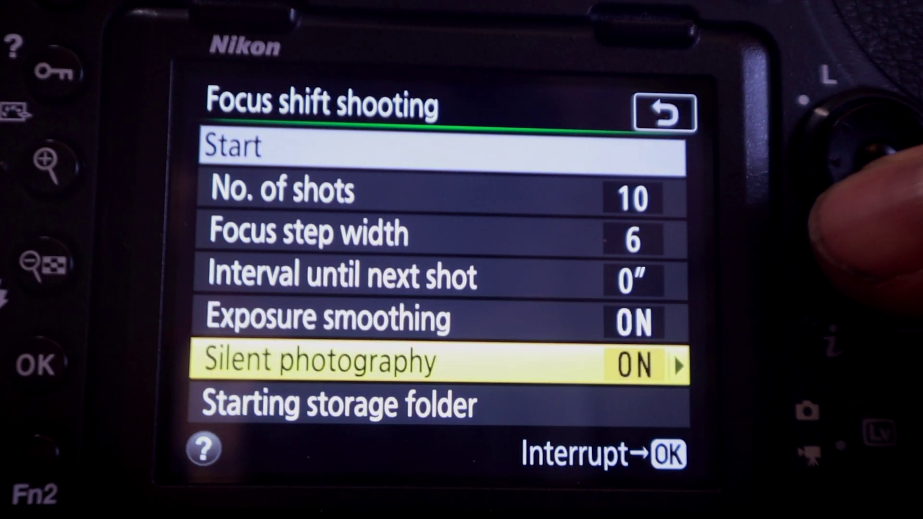
key(Down)
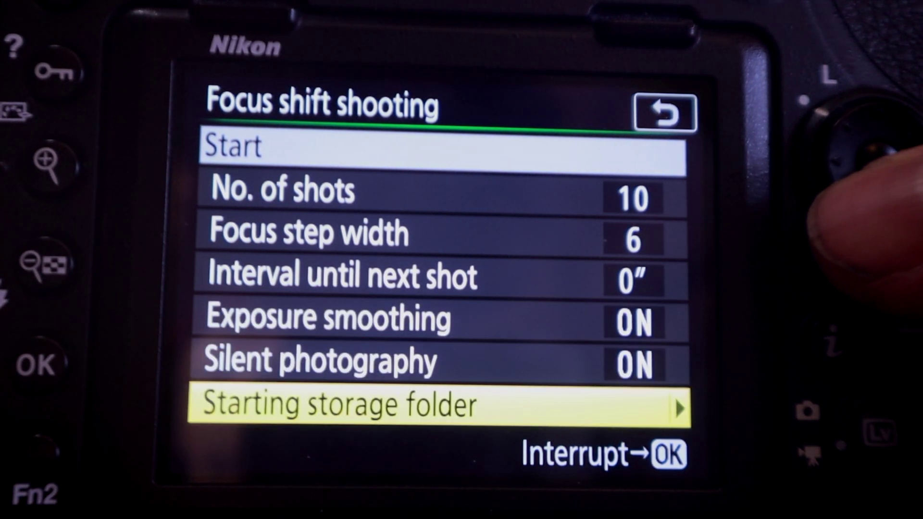
key(Down)
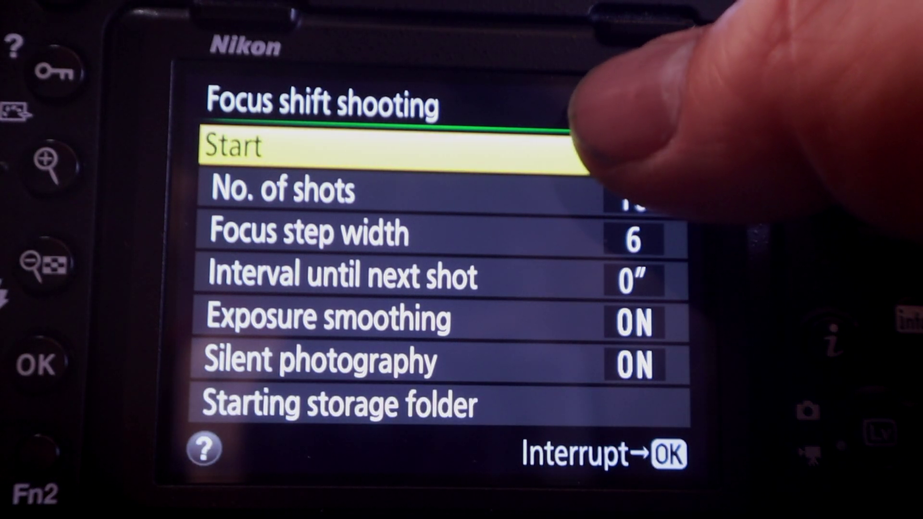
click(592, 149)
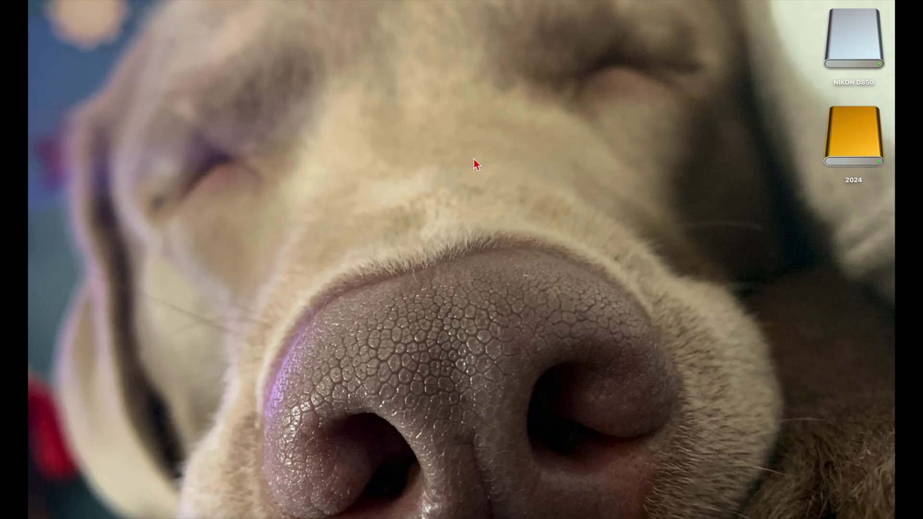
Open the 122ND850 folder on the NIKON D850 memory card
double_click(854, 54)
click(373, 107)
click(422, 107)
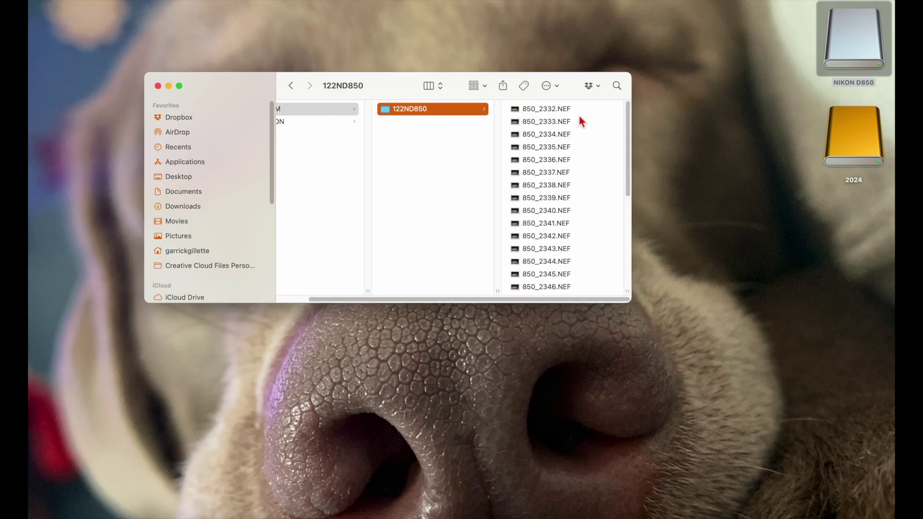
Group the focus shift NEF files into a new folder named "2024-02-06_FOCUS SHIFT TEST 30 EXP"
click(578, 120)
scroll(443, 226, down, 5)
scroll(443, 226, down, 1)
shift+click(462, 270)
key(ctrl+super+n)
text(2024-02-06_)
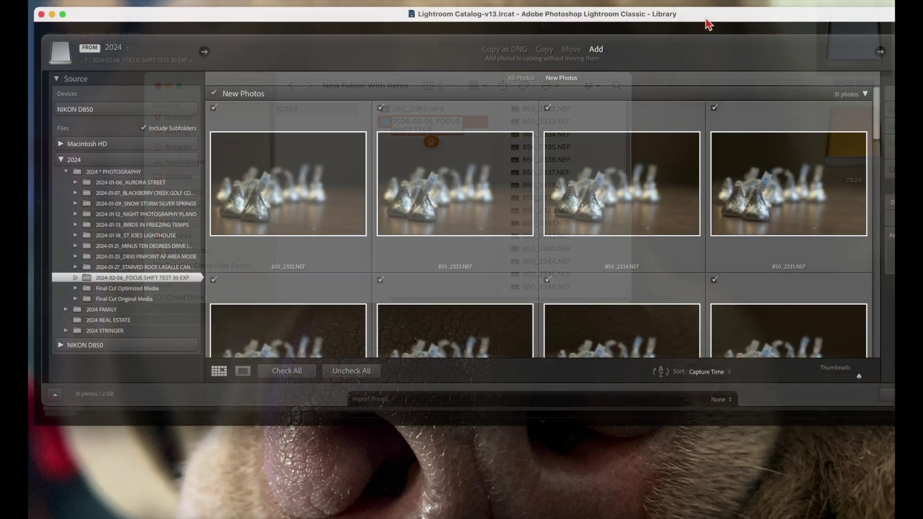
Switch to Lightroom Classic, add the new photos from the 2024-02-06_FOCUS SHIFT TEST 30 EXP folder to the catalog, and open 850_2332.NEF in Develop
drag(700, 24, 565, 20)
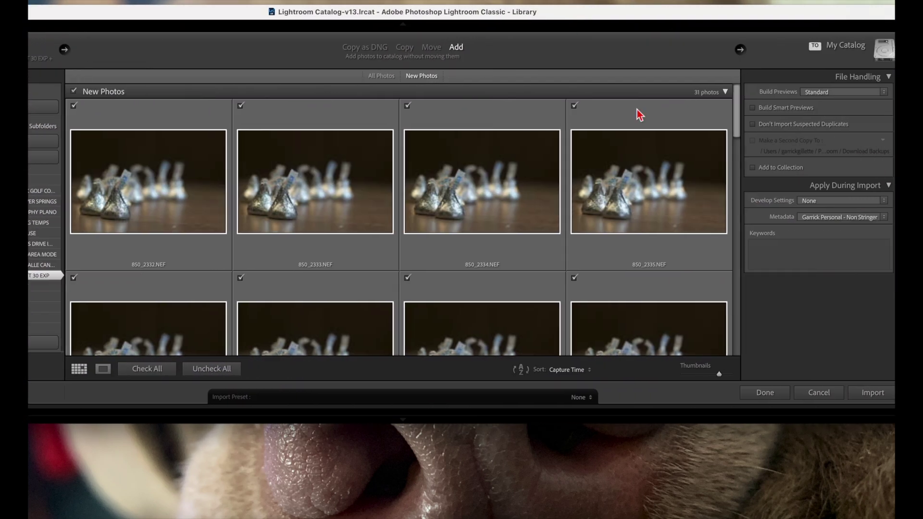
click(867, 394)
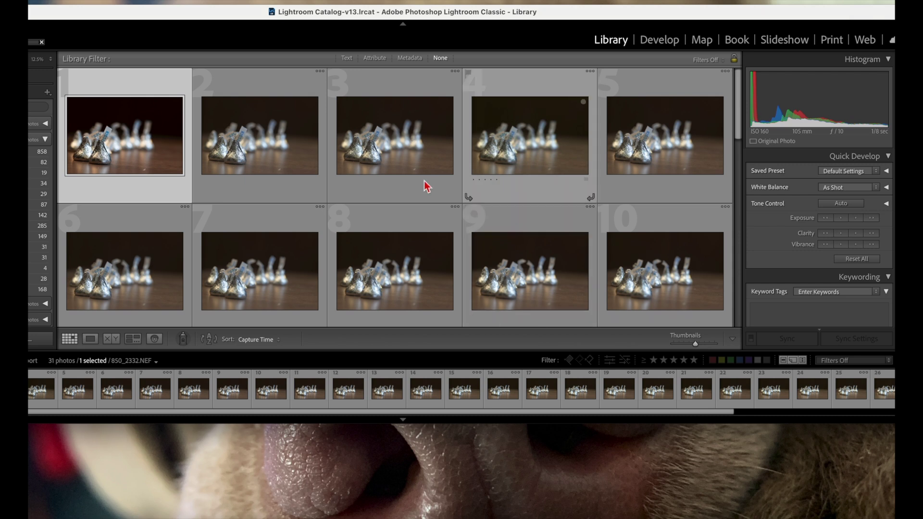
double_click(140, 153)
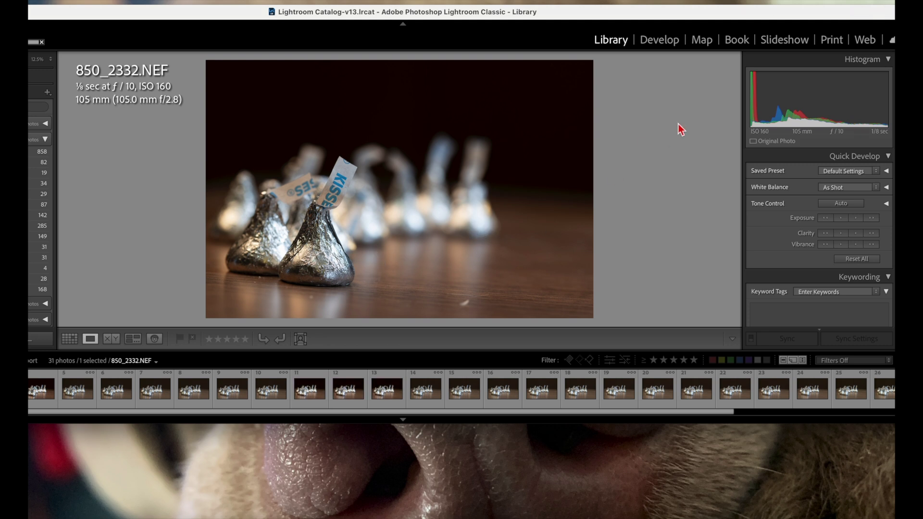
click(666, 42)
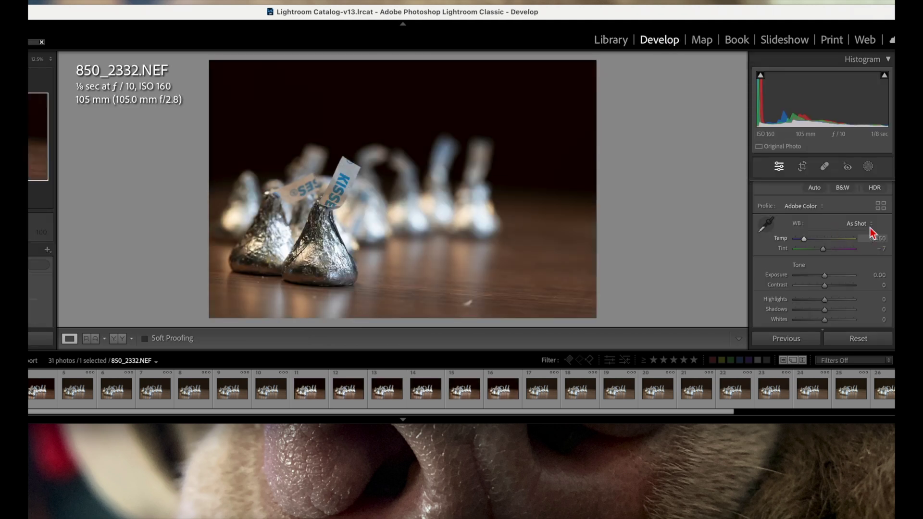
Apply Auto tone and Auto white balance to 850_2332.NEF and lower its temperature to 3,340
scroll(872, 234, up, 2)
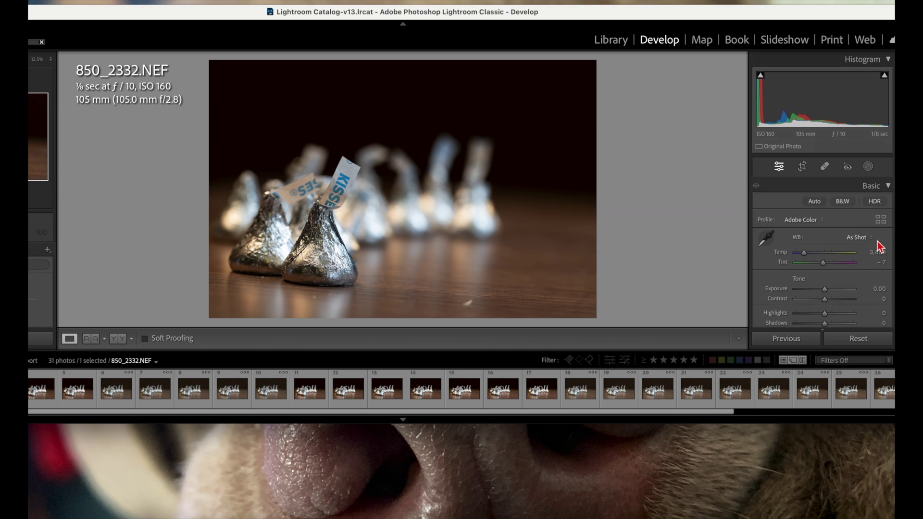
click(864, 240)
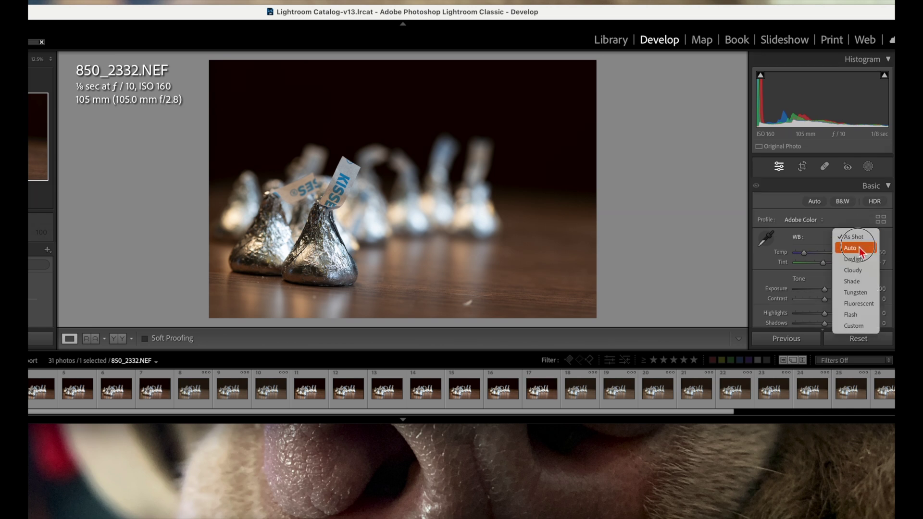
click(861, 248)
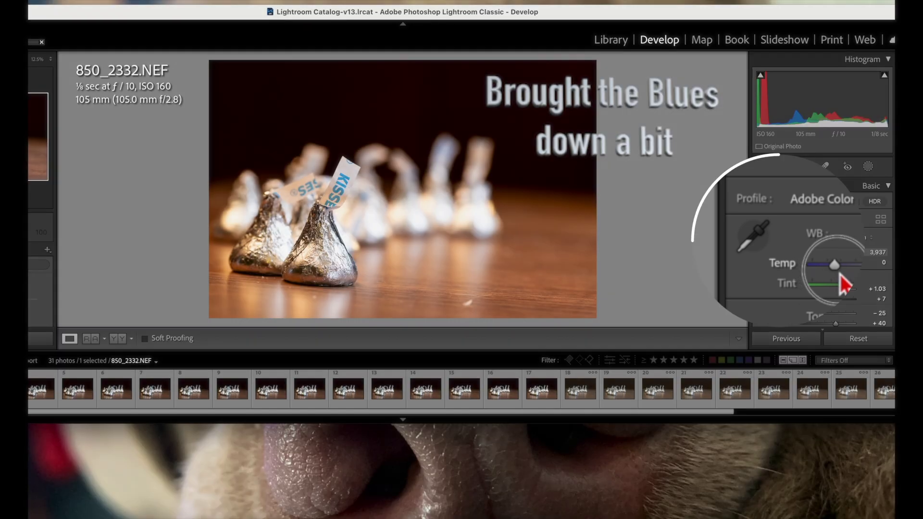
drag(809, 258, 805, 255)
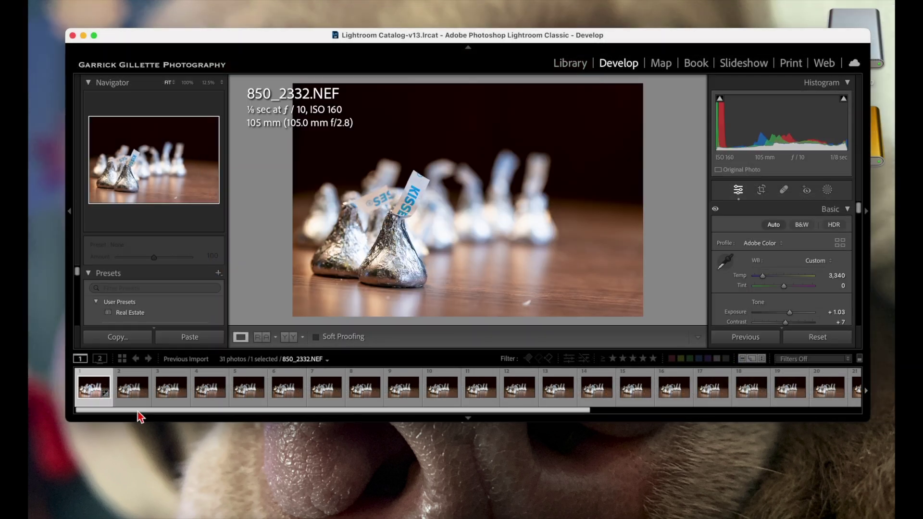
Select photos 850_2332.NEF through 850_2361.NEF and synchronize all develop settings from 850_2332.NEF across them
drag(138, 411, 491, 430)
drag(551, 438, 555, 440)
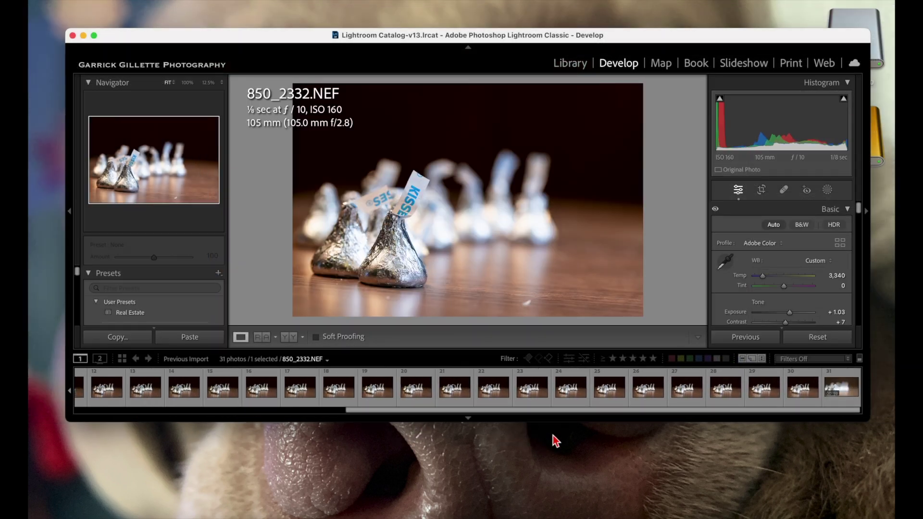
shift+click(798, 396)
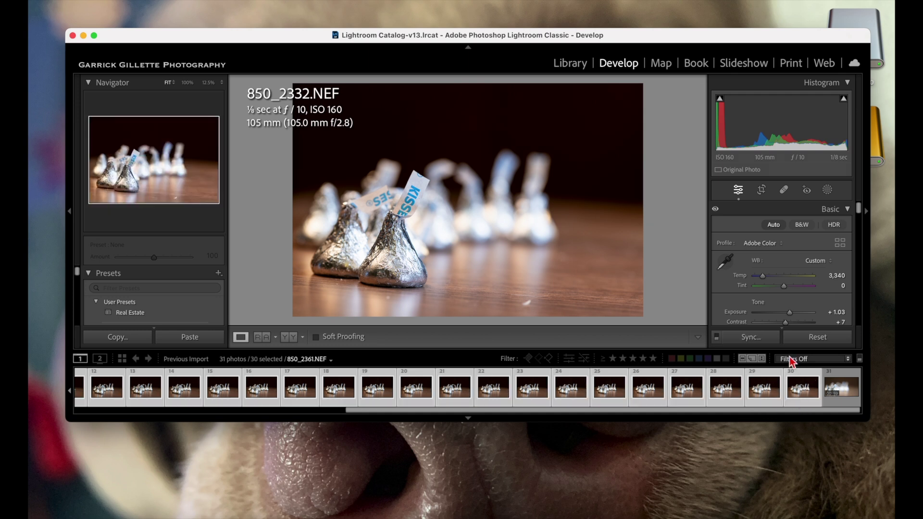
click(750, 337)
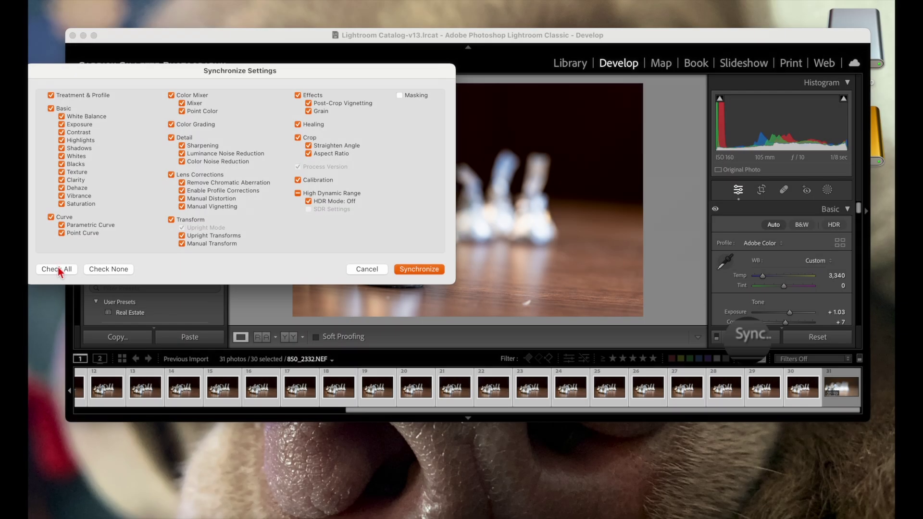
click(57, 269)
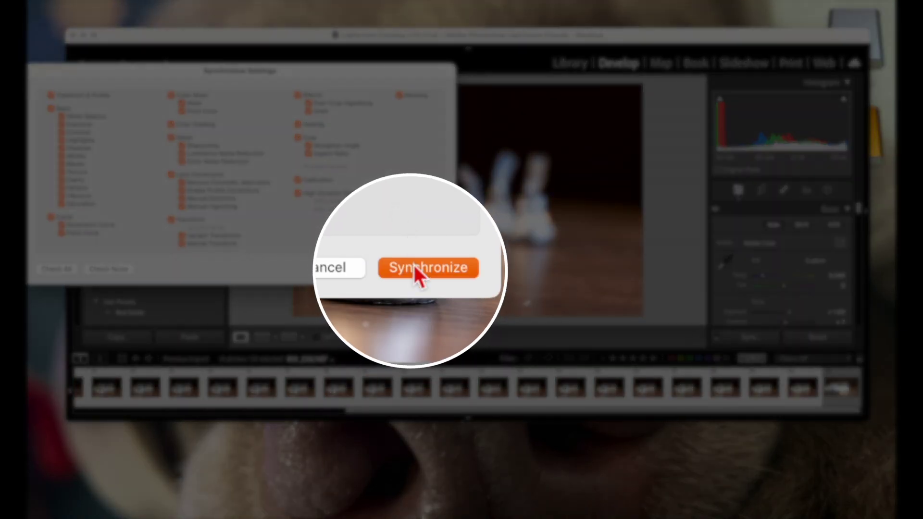
click(419, 269)
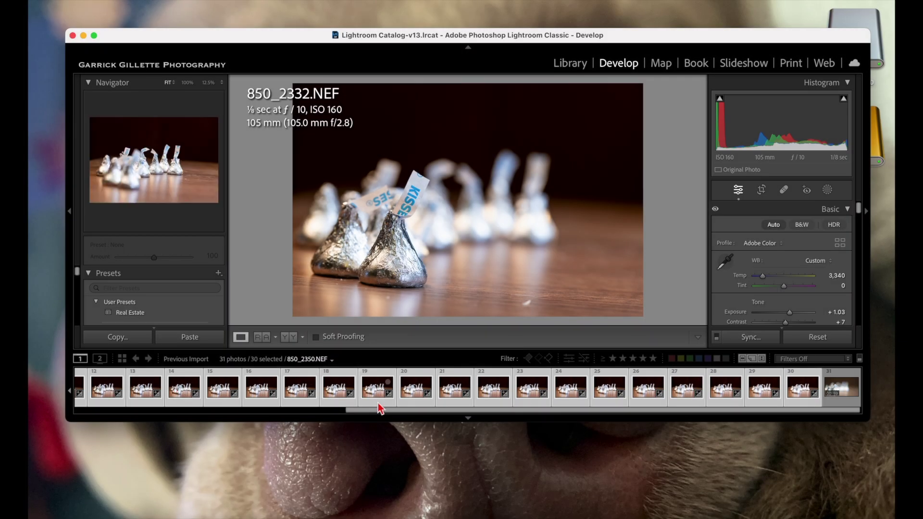
Compare frames 850_2351.NEF through 850_2354.NEF to find where the rearmost kiss is last in focus
click(394, 415)
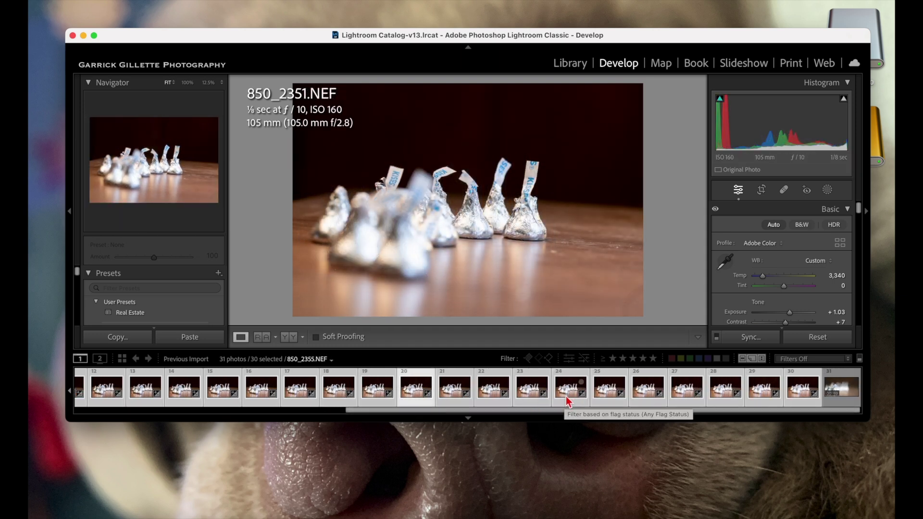
click(416, 391)
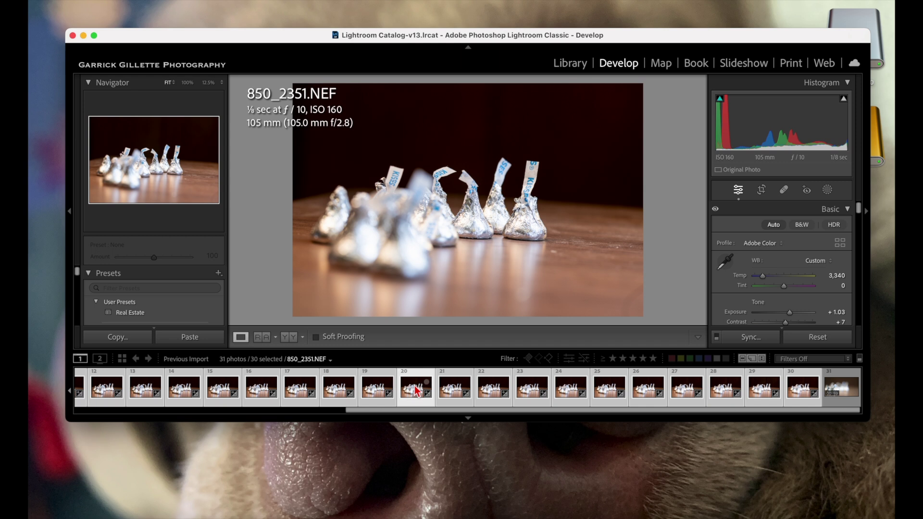
click(457, 392)
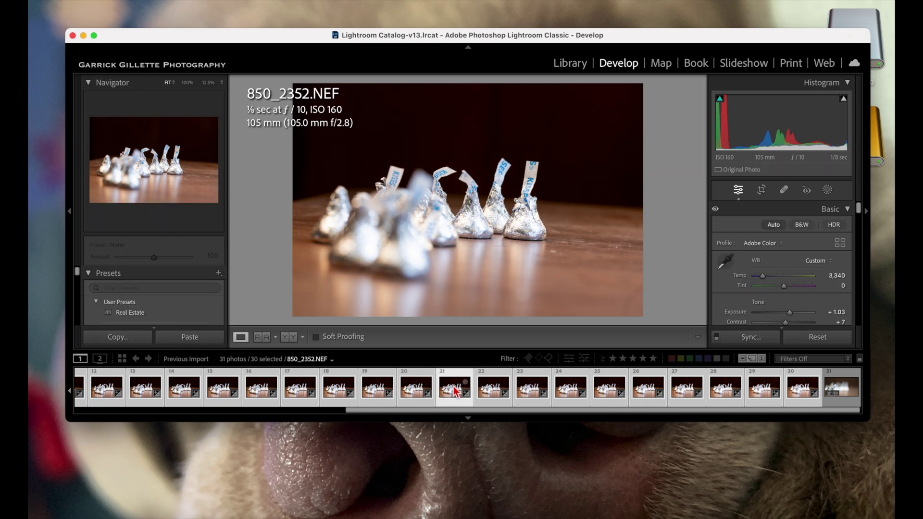
click(490, 391)
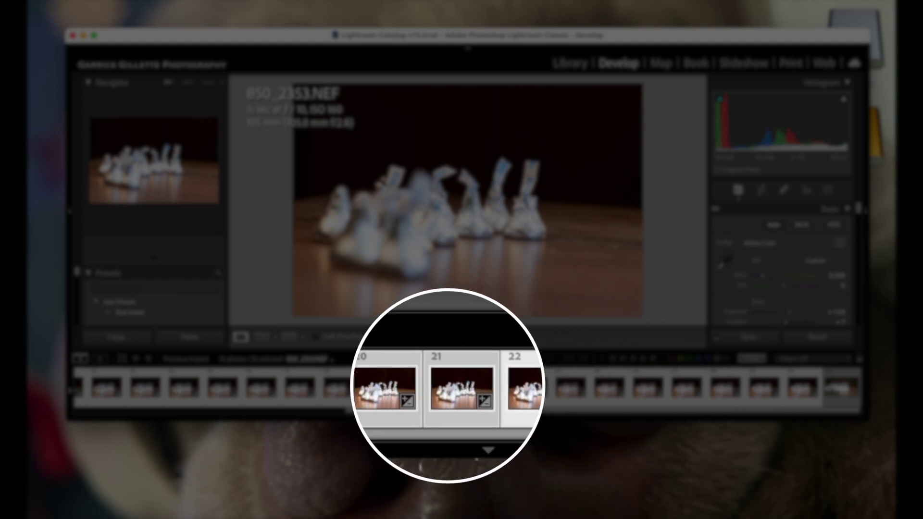
key(Right)
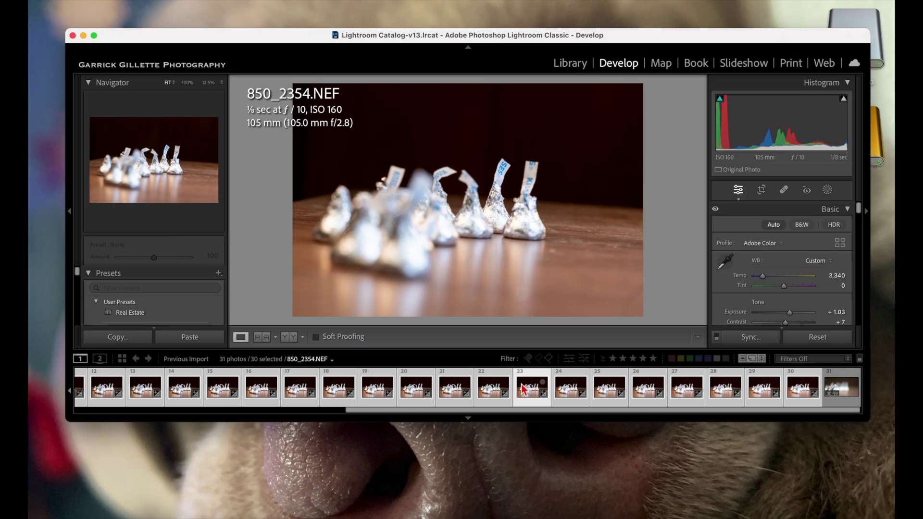
click(500, 391)
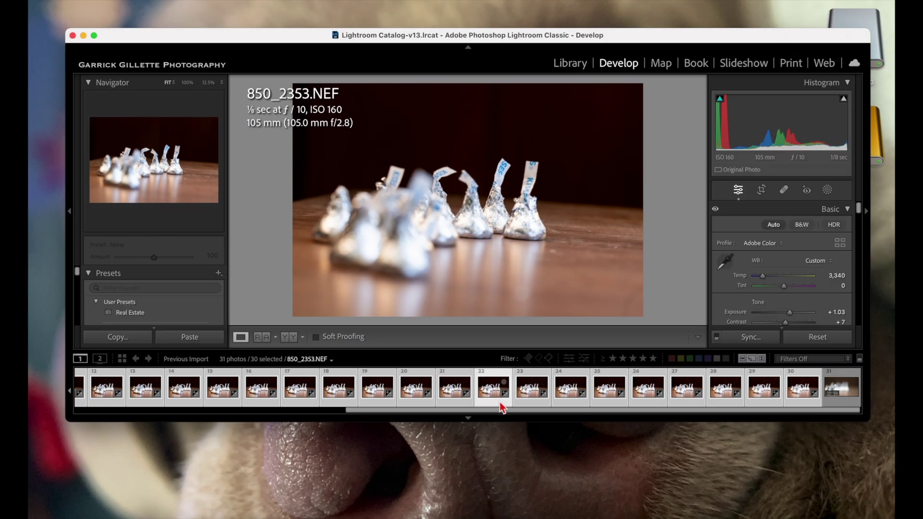
Select photos 850_2332.NEF through 850_2353.NEF and open them as layers in one Photoshop document
scroll(500, 413, left, 10)
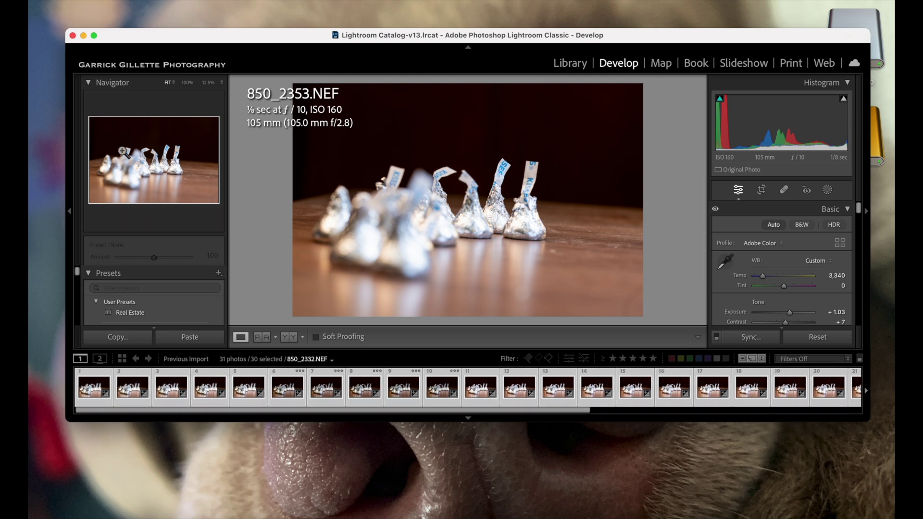
click(134, 383)
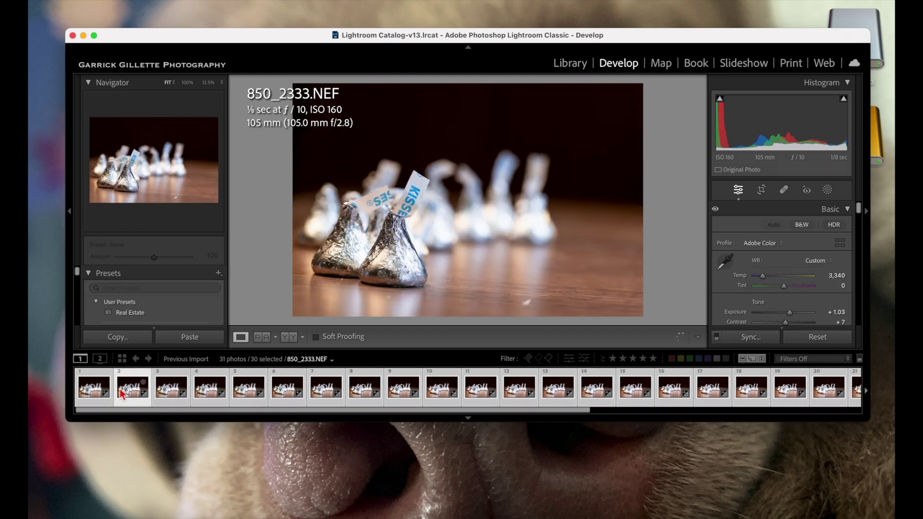
click(93, 392)
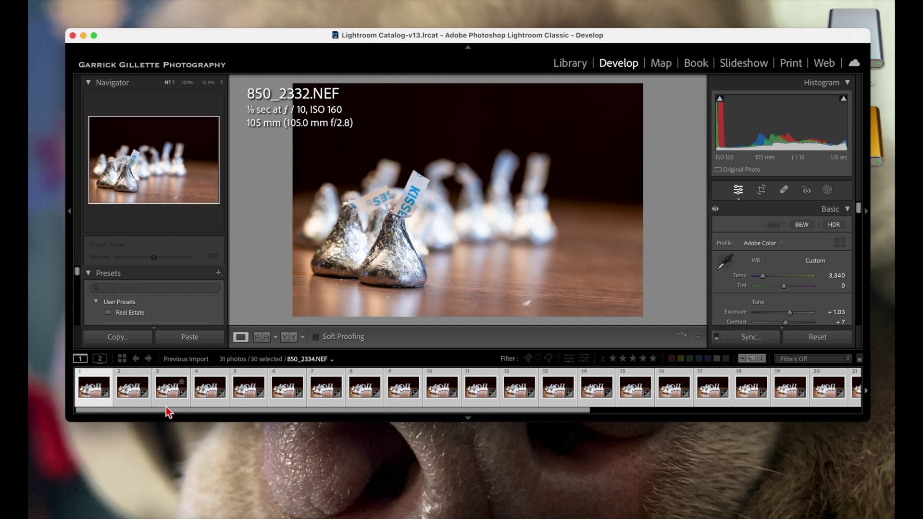
drag(167, 411, 440, 413)
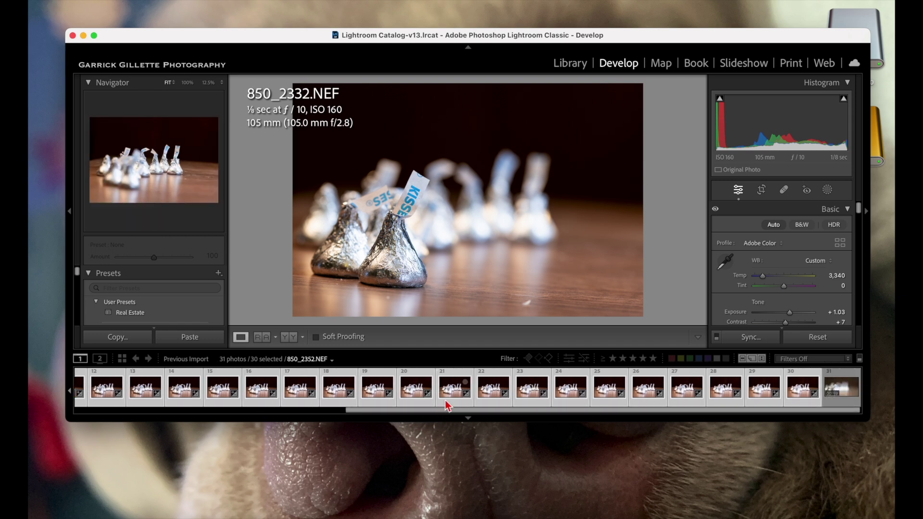
shift+click(492, 386)
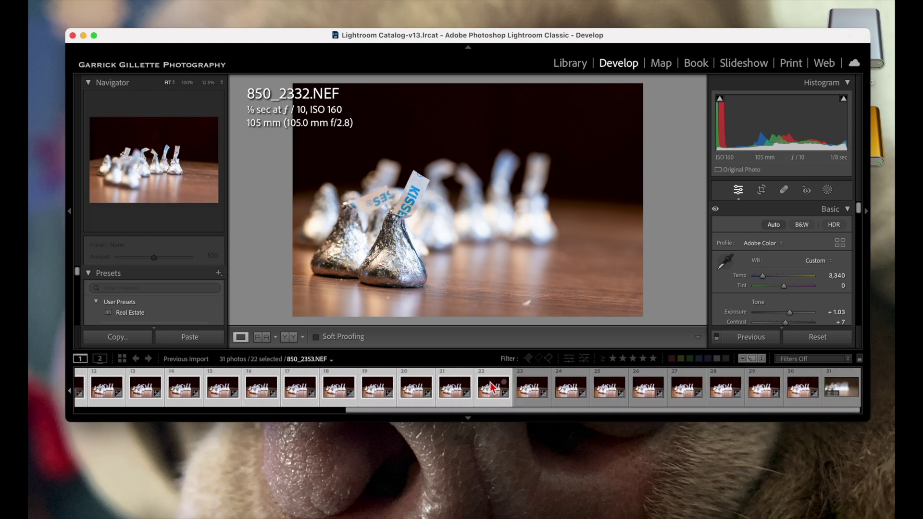
right_click(492, 386)
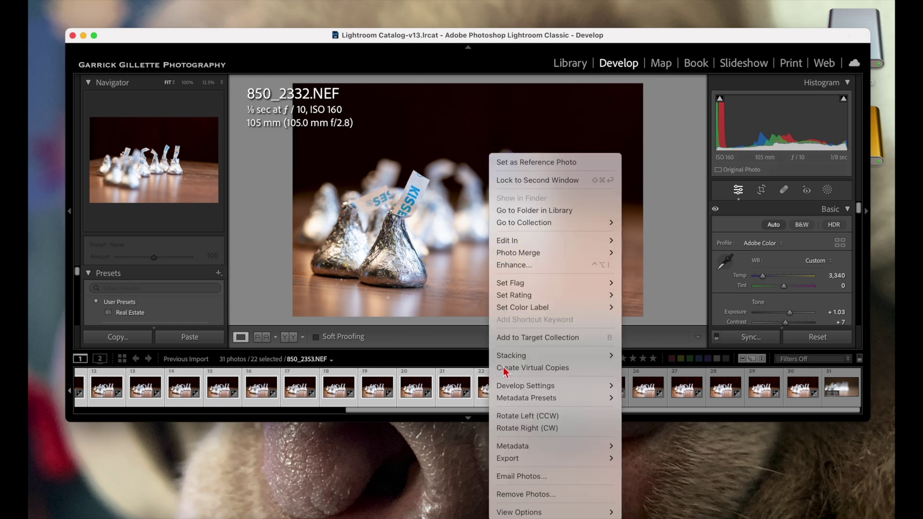
mouse_move(530, 244)
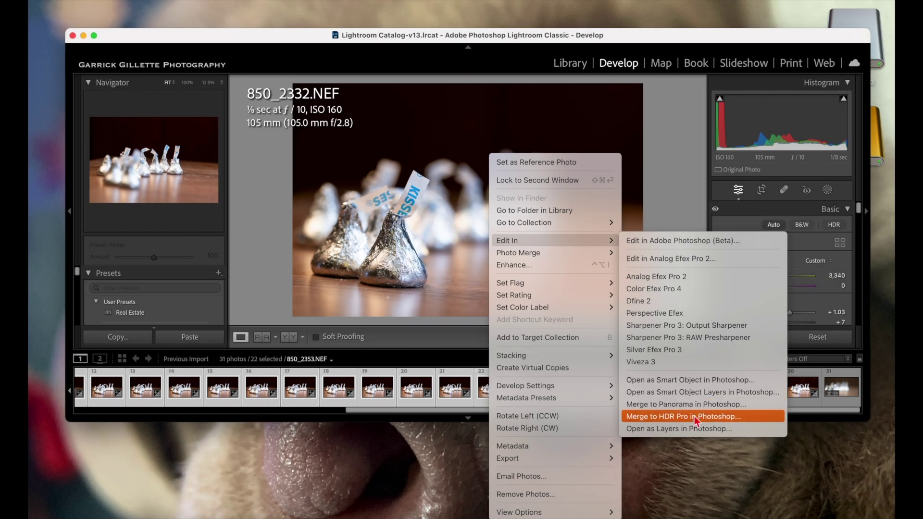
click(693, 428)
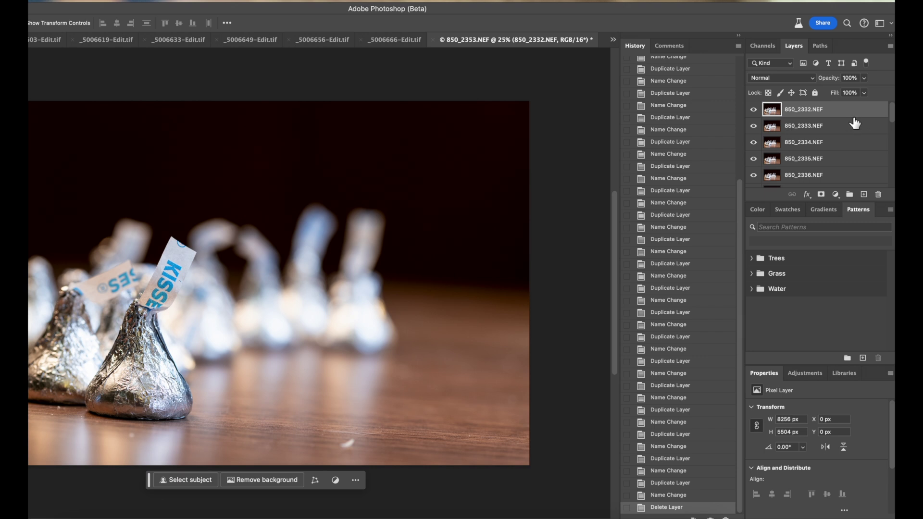
Select all layers from 850_2332.NEF to 850_2353.NEF and auto-align them with the Auto projection
scroll(855, 124, down, 7)
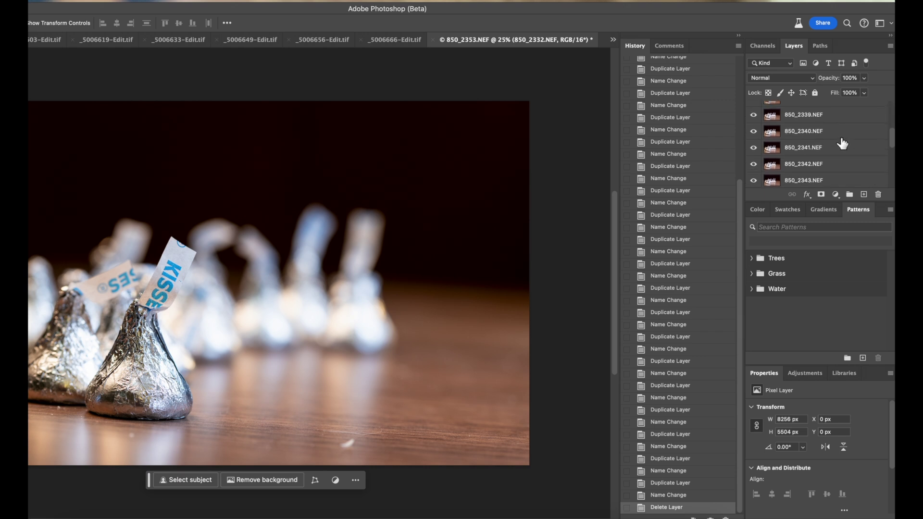
scroll(843, 143, down, 5)
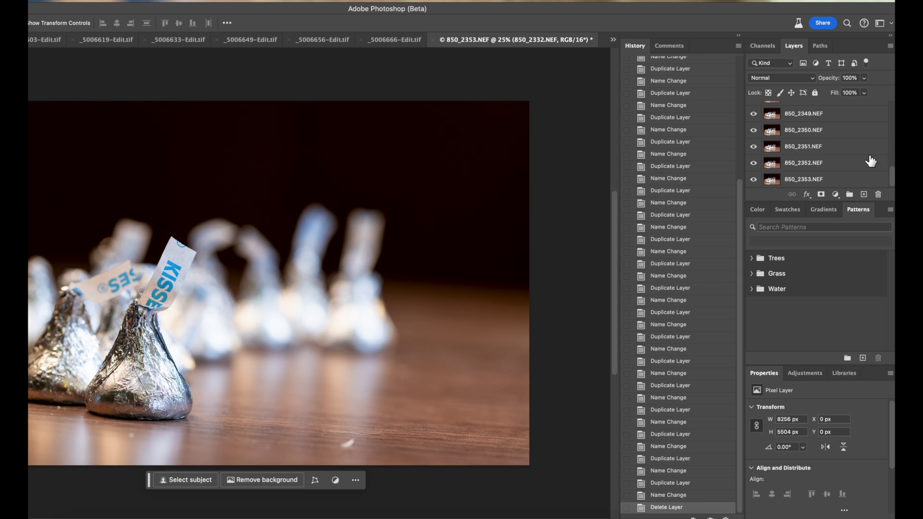
shift+click(851, 182)
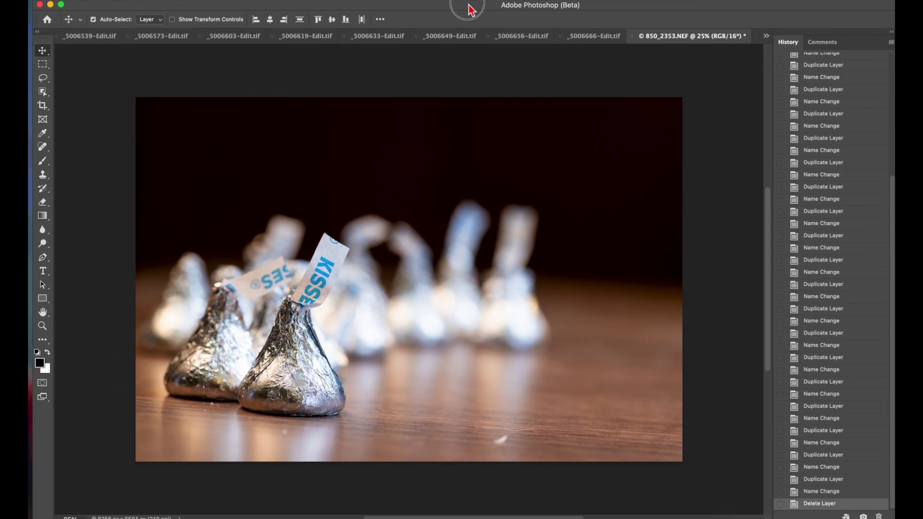
click(230, 0)
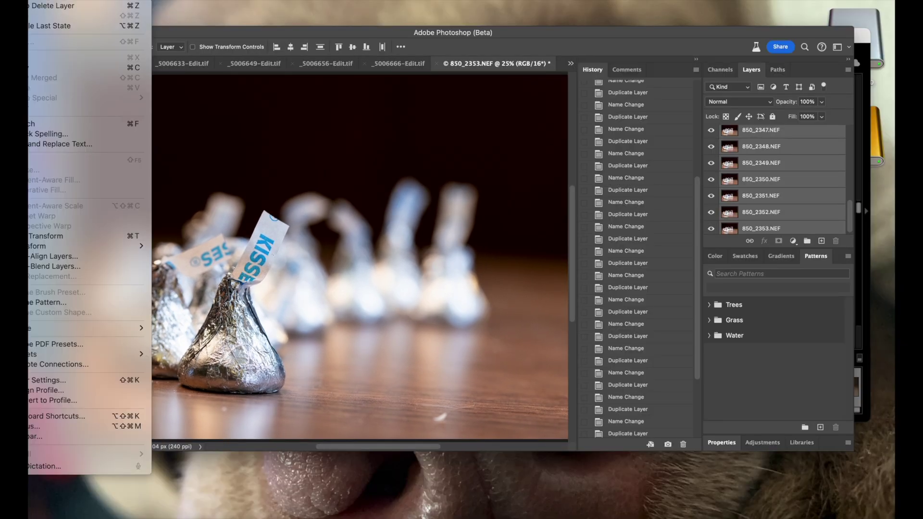
click(71, 258)
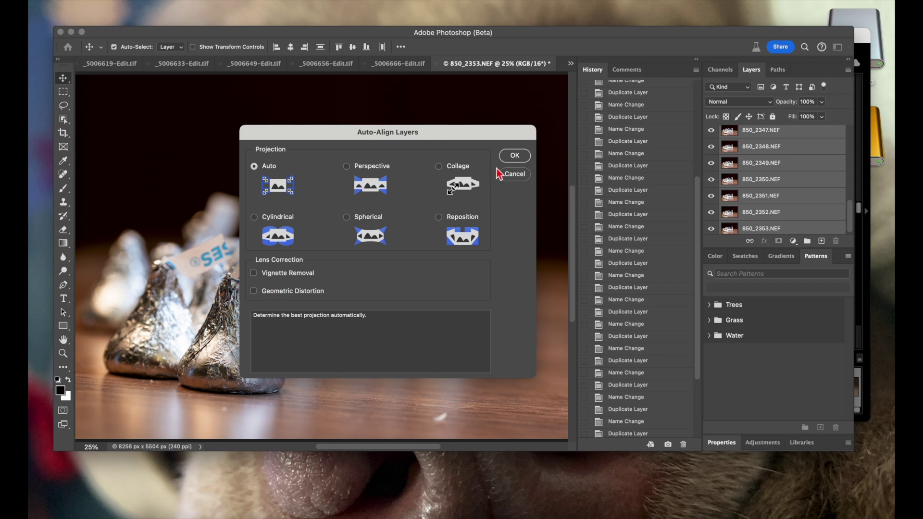
click(510, 156)
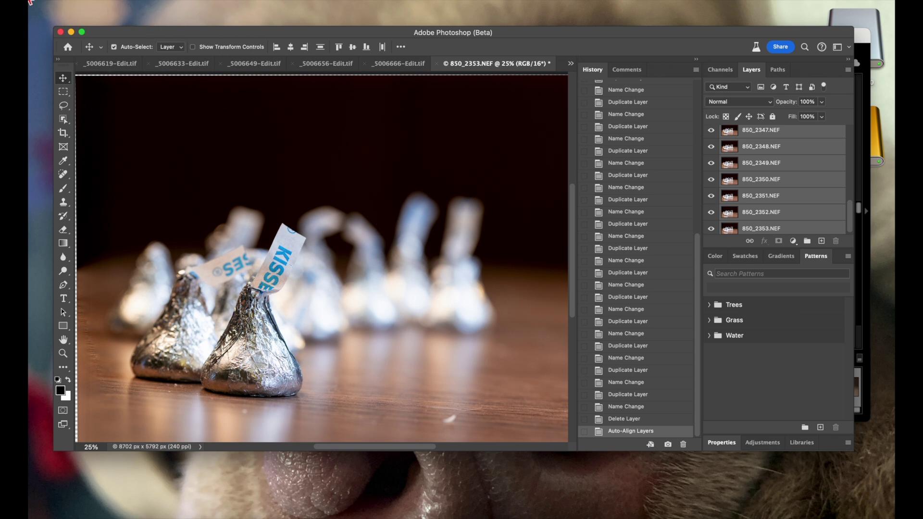
Auto-blend the aligned layers with Stack Images, Seamless Tones and Colors, and Content Aware Fill Transparent Areas enabled
click(37, 0)
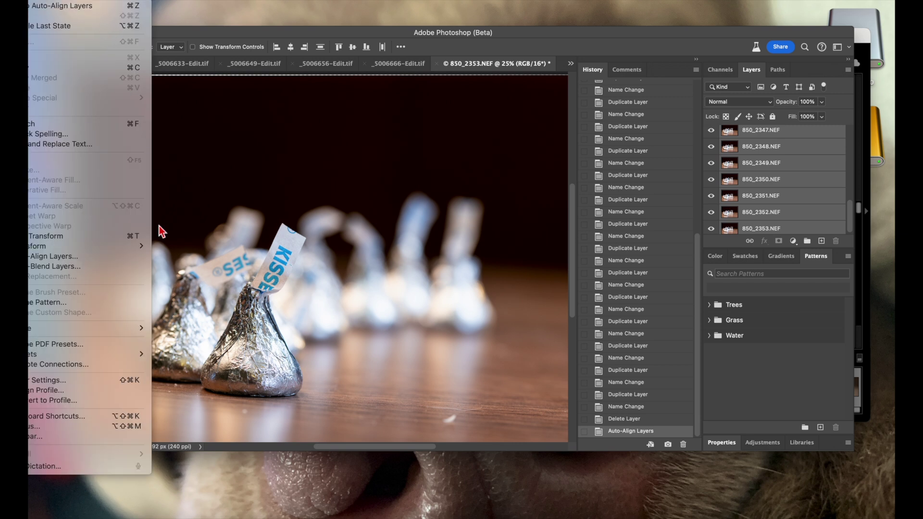
mouse_move(96, 246)
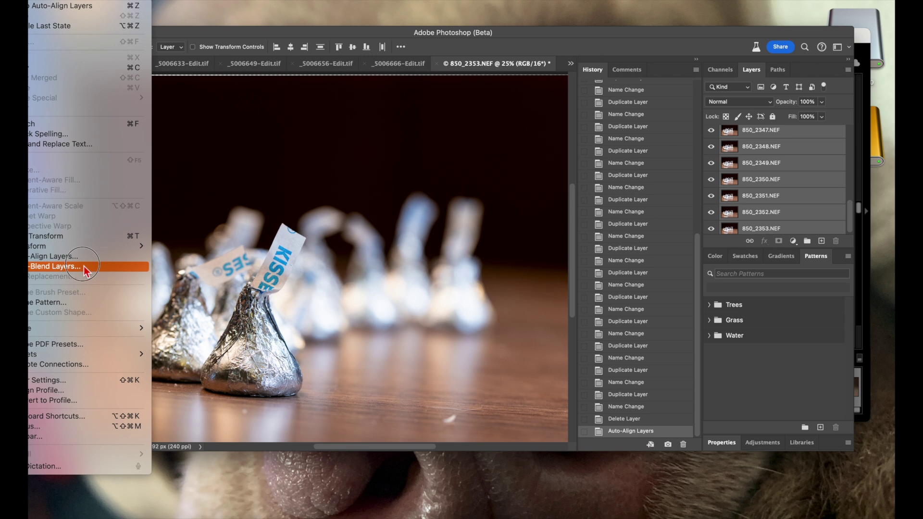
click(86, 267)
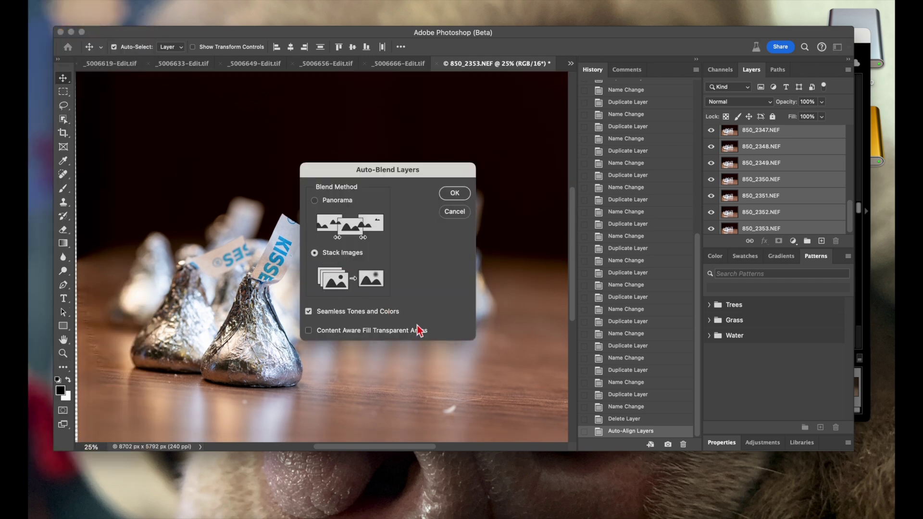
click(351, 331)
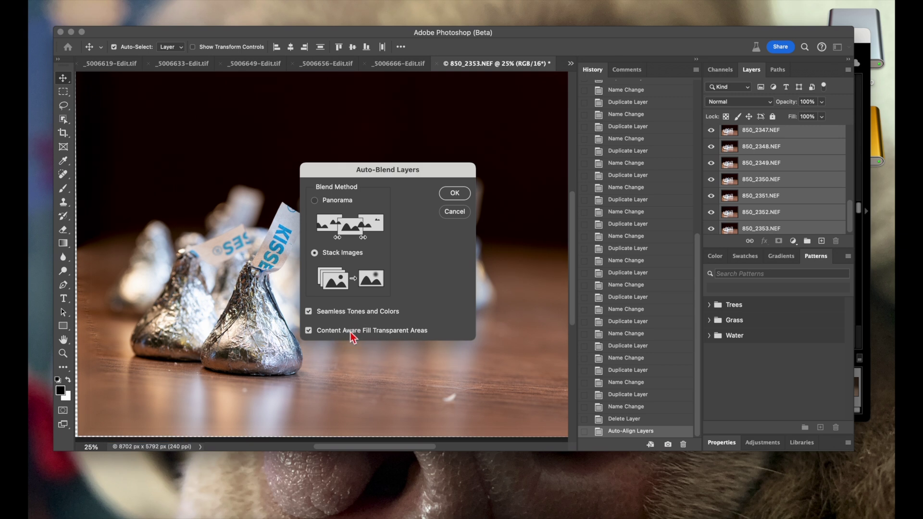
click(452, 194)
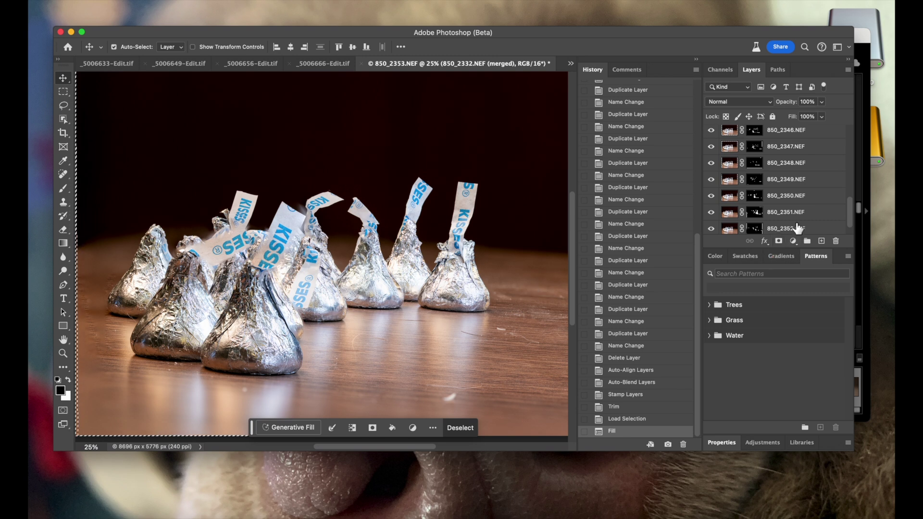
Delete the masked source layers 850_2332.NEF through 850_2353.NEF, keep the merged layer, and save the file
scroll(802, 207, up, 1)
scroll(802, 207, down, 3)
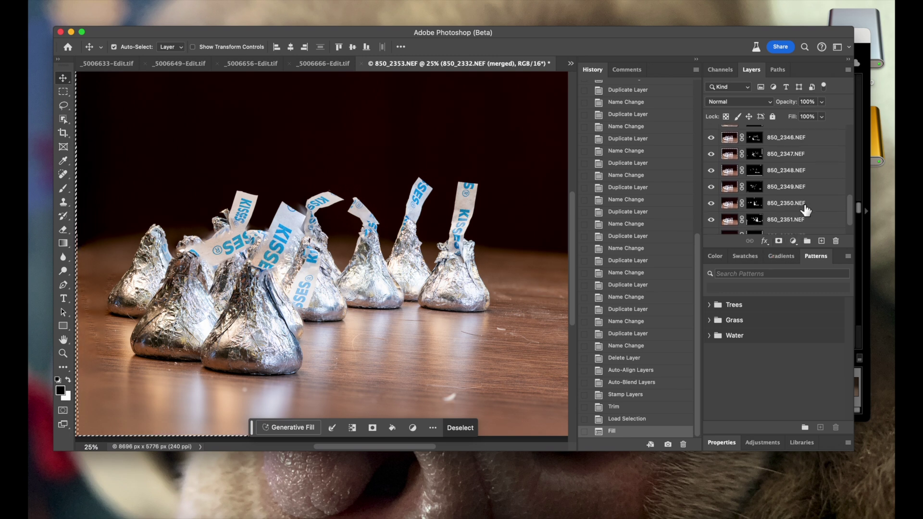
scroll(814, 238, up, 5)
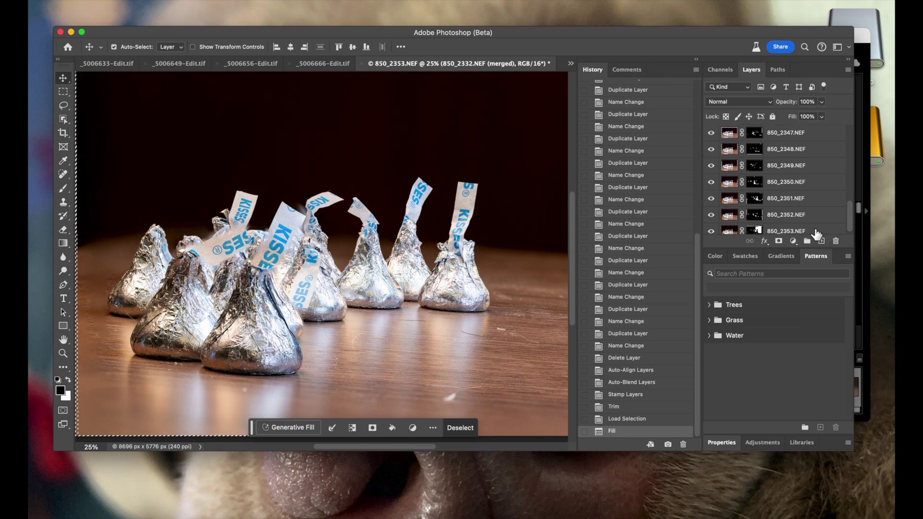
scroll(801, 183, up, 5)
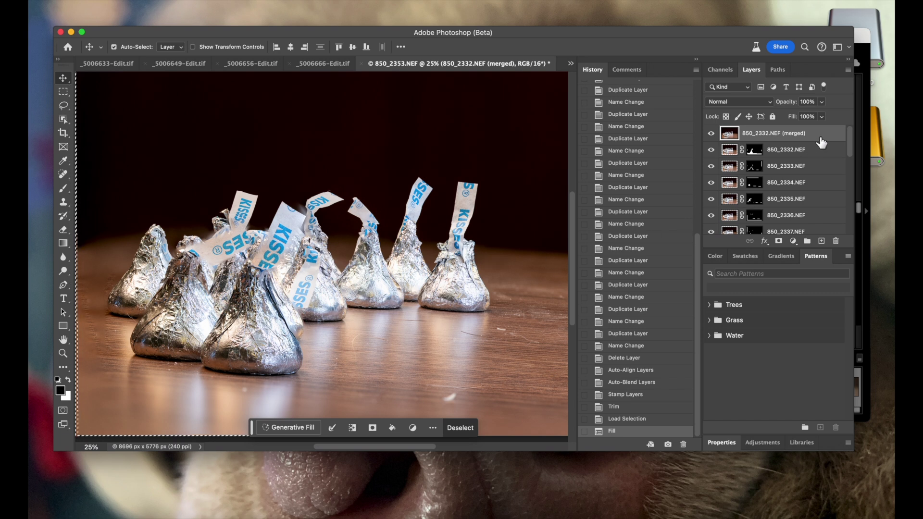
click(816, 153)
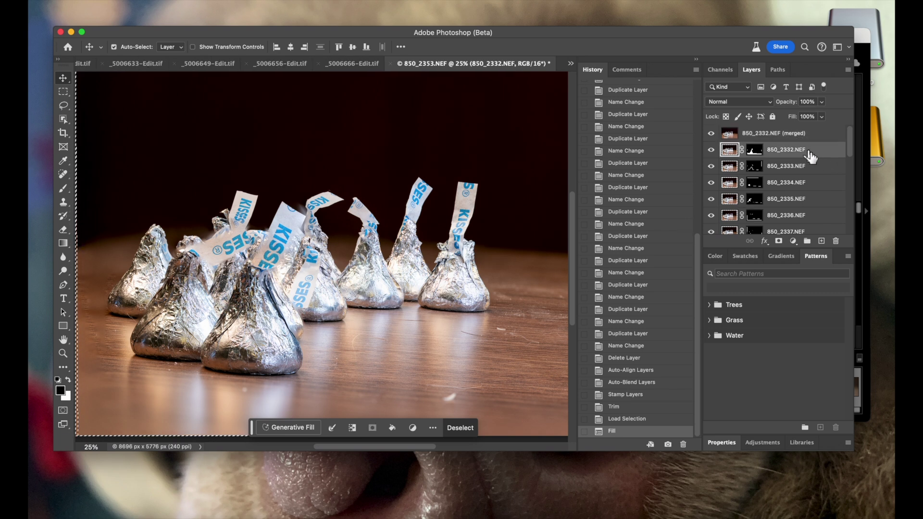
scroll(813, 173, down, 3)
scroll(810, 183, down, 3)
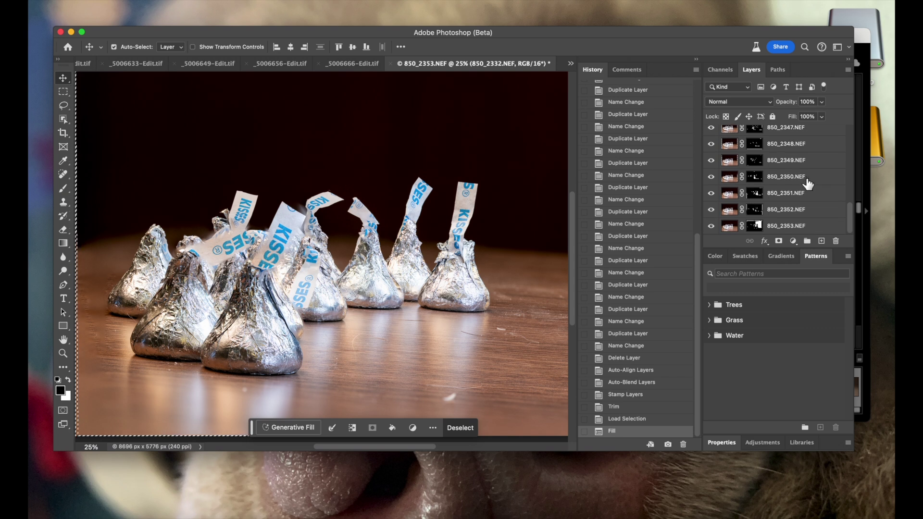
shift+click(795, 226)
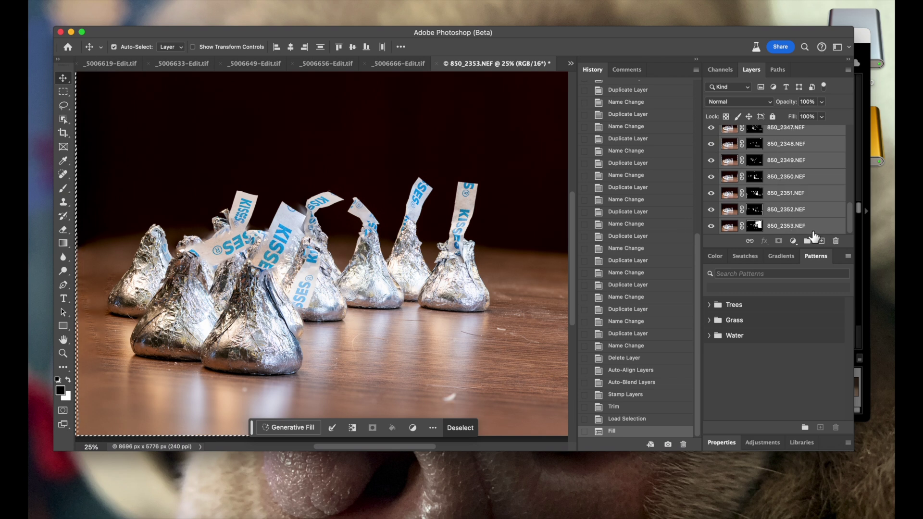
drag(806, 233, 836, 427)
right_click(819, 208)
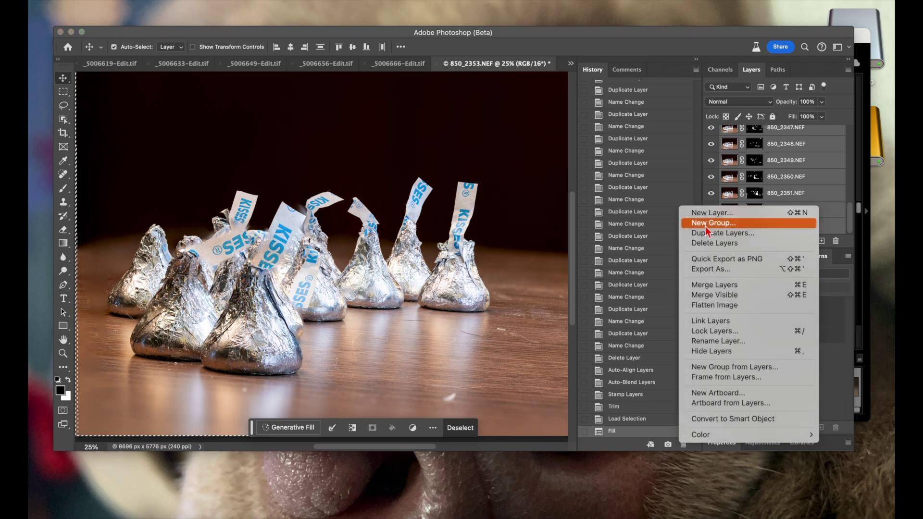
click(714, 243)
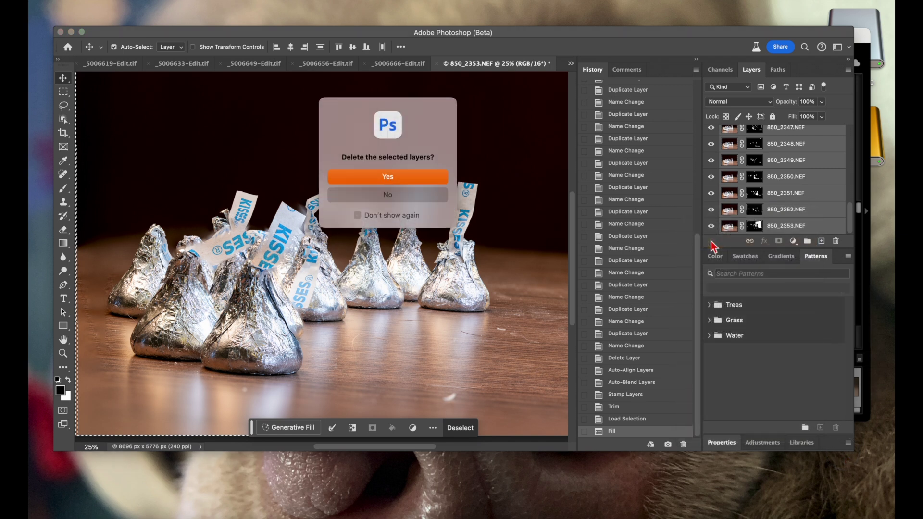
click(341, 181)
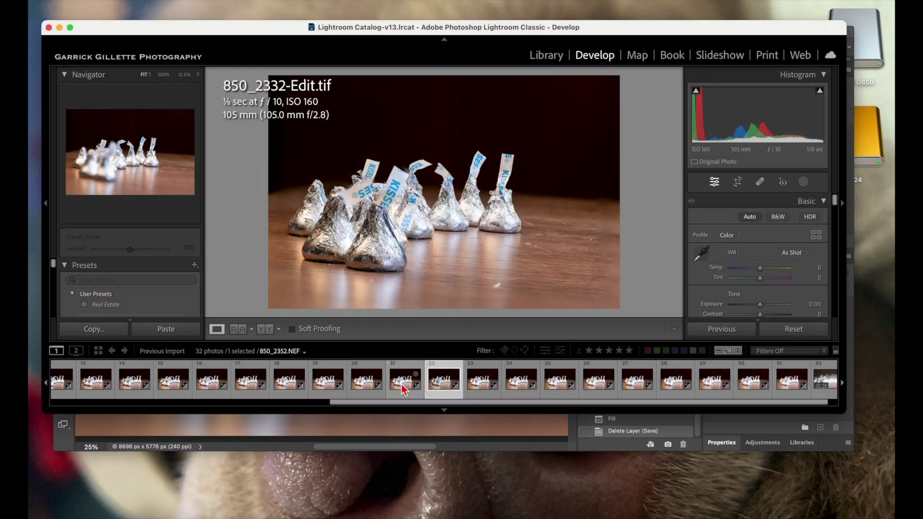
In Lightroom Classic, enlarge the window and examine 850_2332-Edit.tif at 100% for sharpness and blending flaws around the front and rear kisses
drag(431, 418, 415, 470)
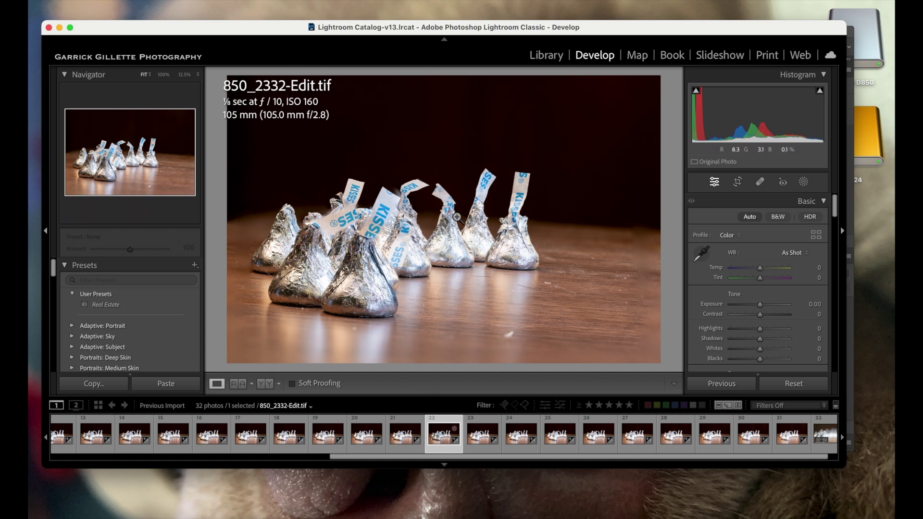
click(523, 228)
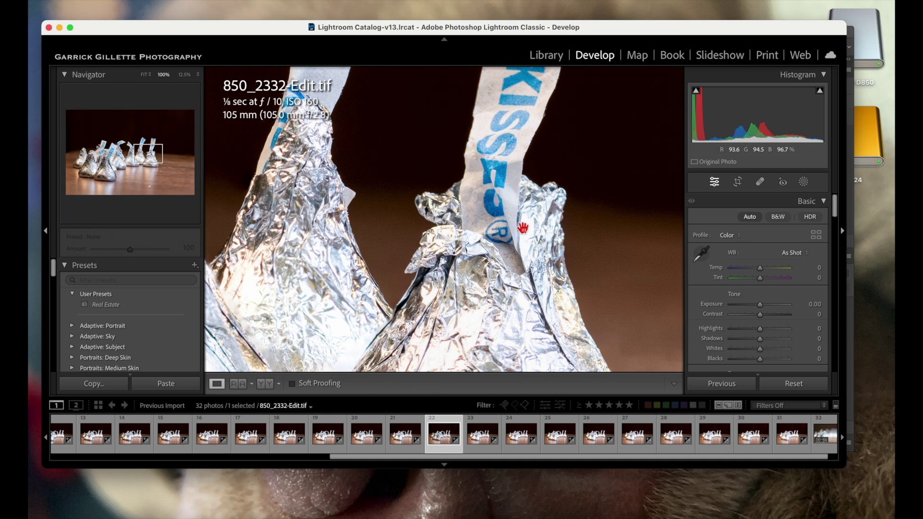
drag(518, 224, 478, 293)
click(478, 294)
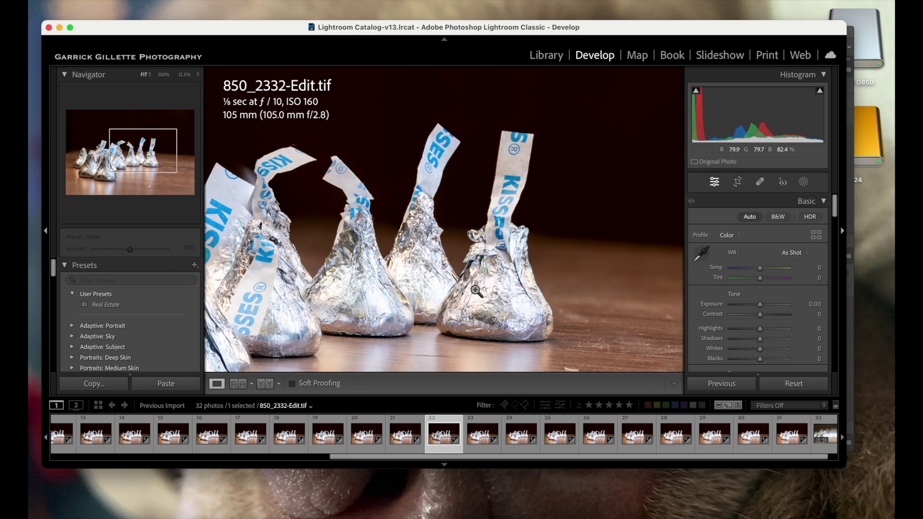
click(363, 266)
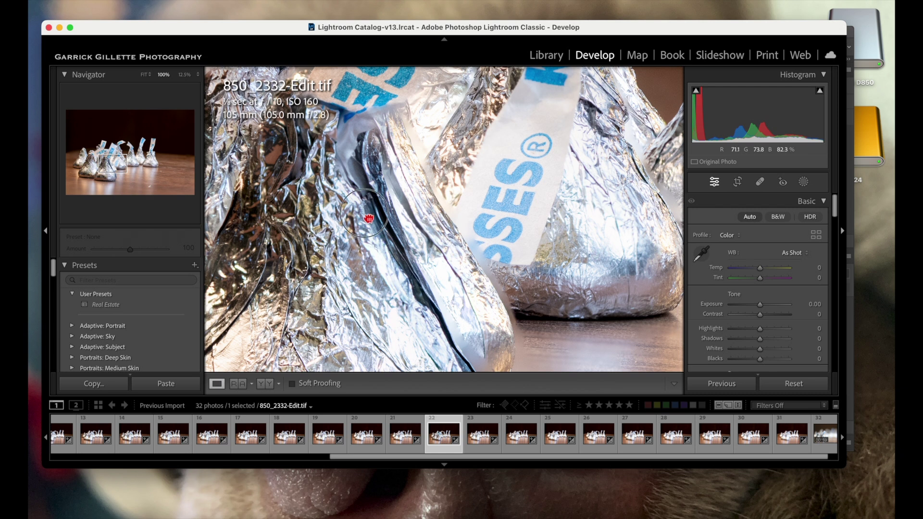
drag(375, 202, 445, 352)
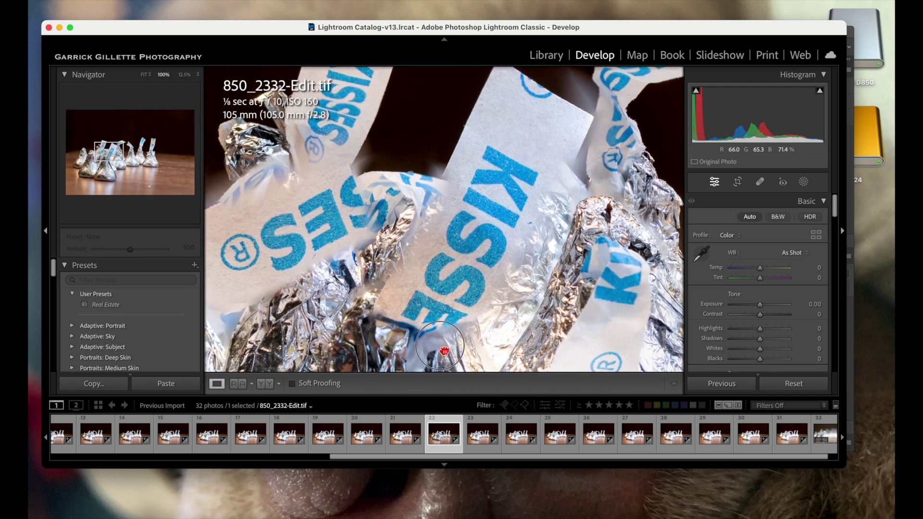
click(517, 326)
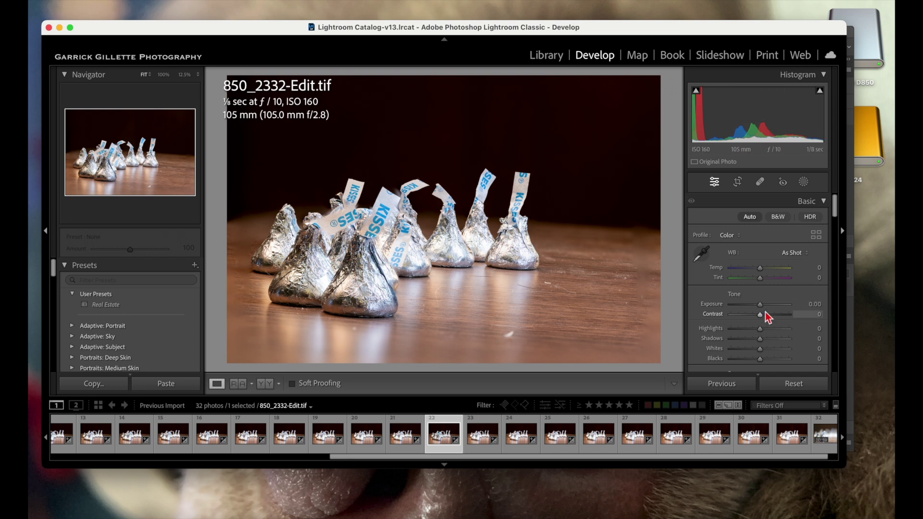
scroll(760, 325, down, 1)
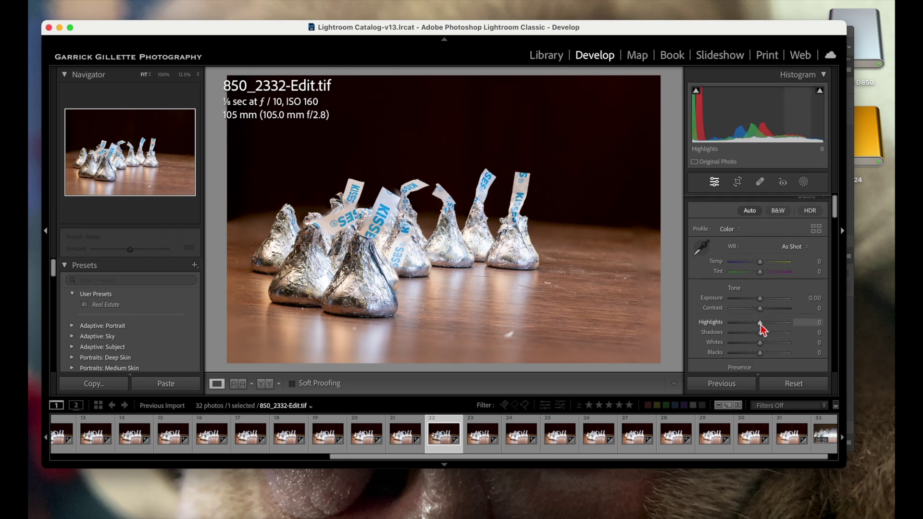